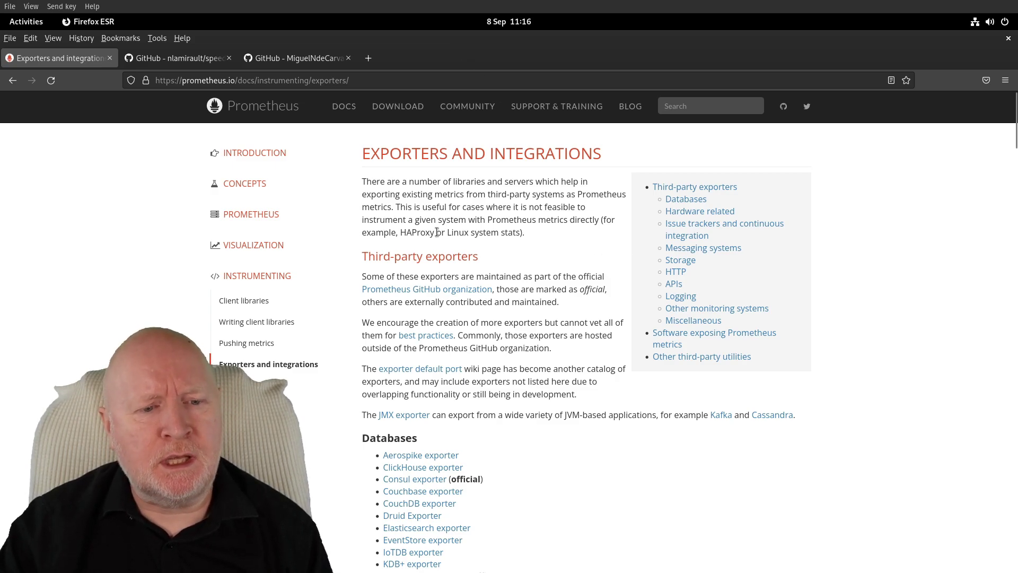
# Scroll to Speedtest exporter under APIs and view the archived speedtest_exporter GitHub repo.
pyautogui.scroll(-15, 459, 257)
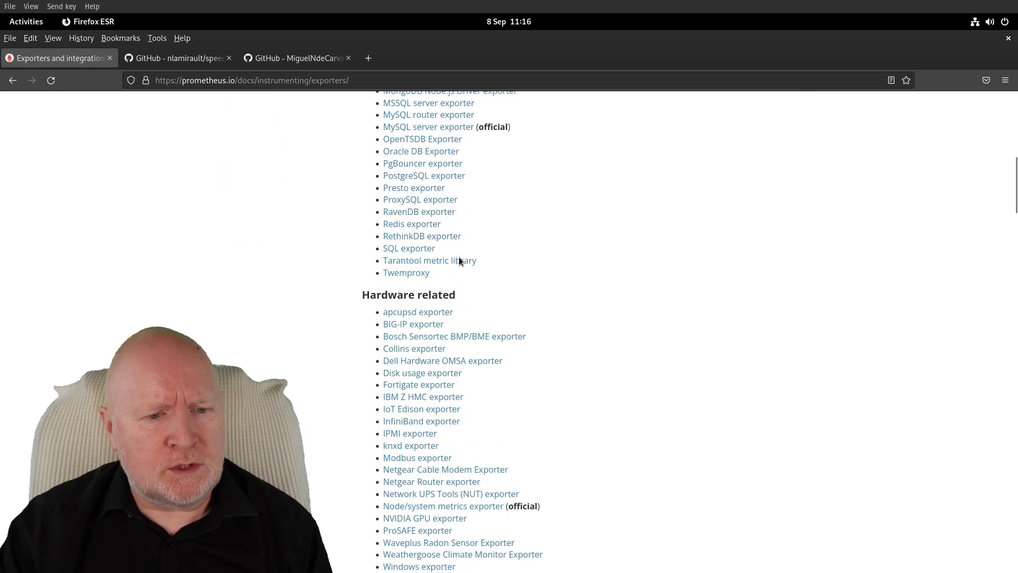
pyautogui.scroll(-10, 461, 260)
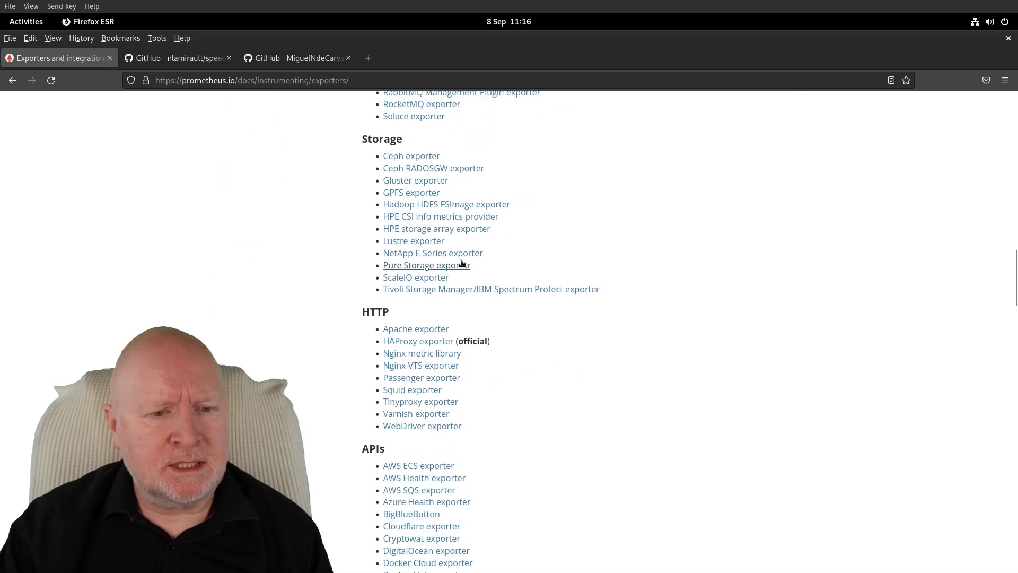
pyautogui.scroll(-3, 588, 394)
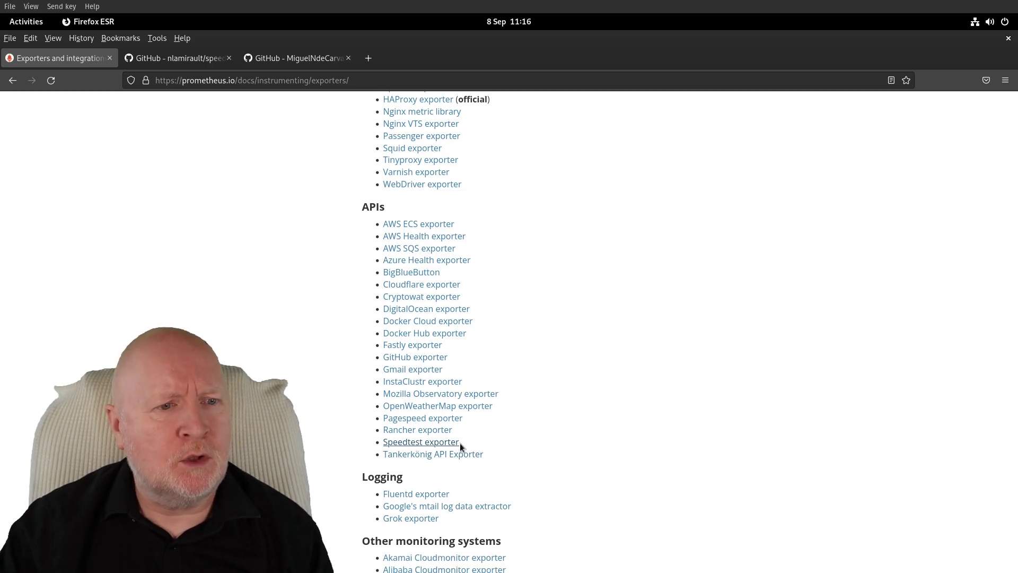
pyautogui.click(206, 62)
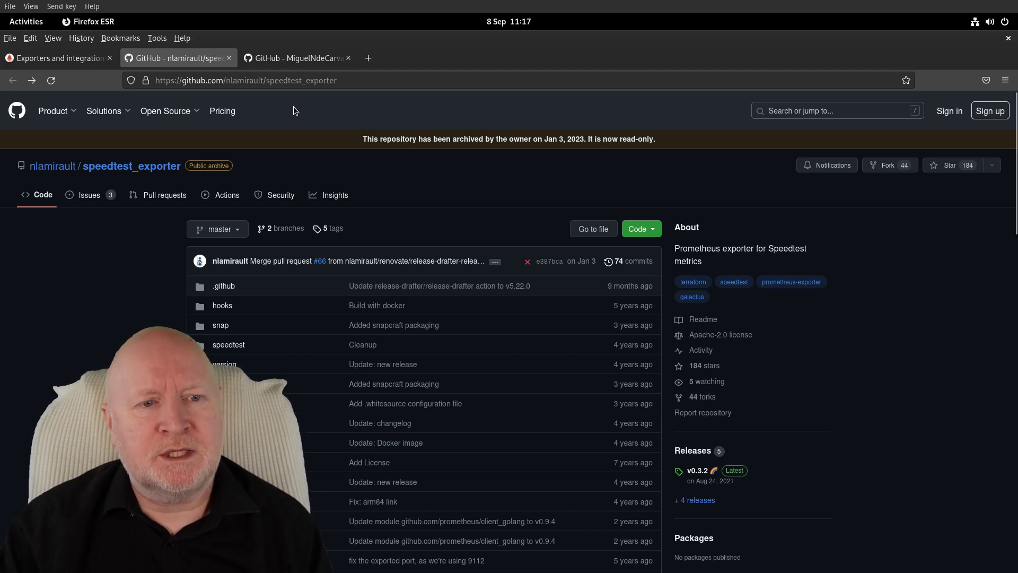
# Review the maintained speedtest-exporter repository and its README.
pyautogui.click(297, 61)
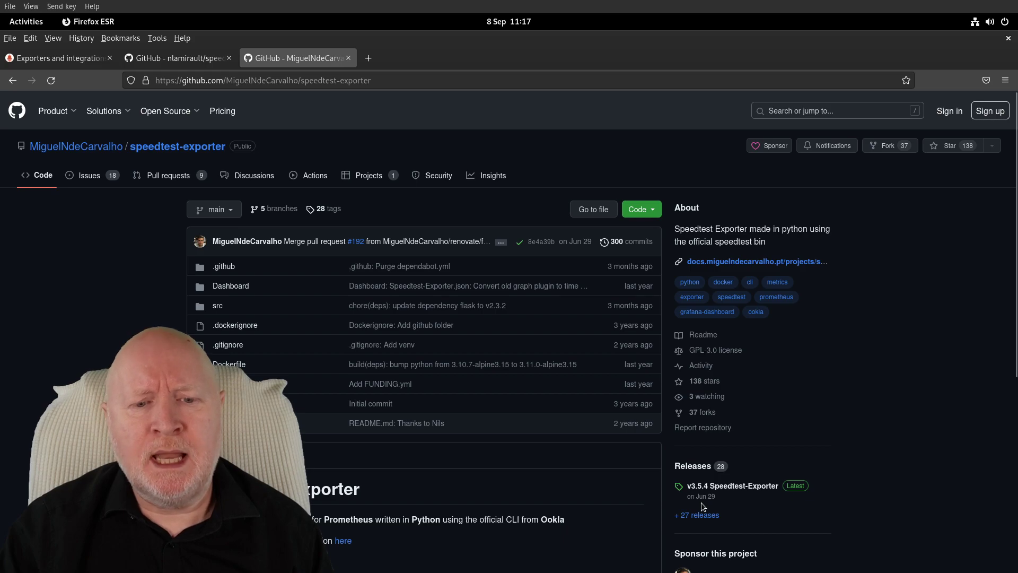
pyautogui.scroll(-2, 825, 501)
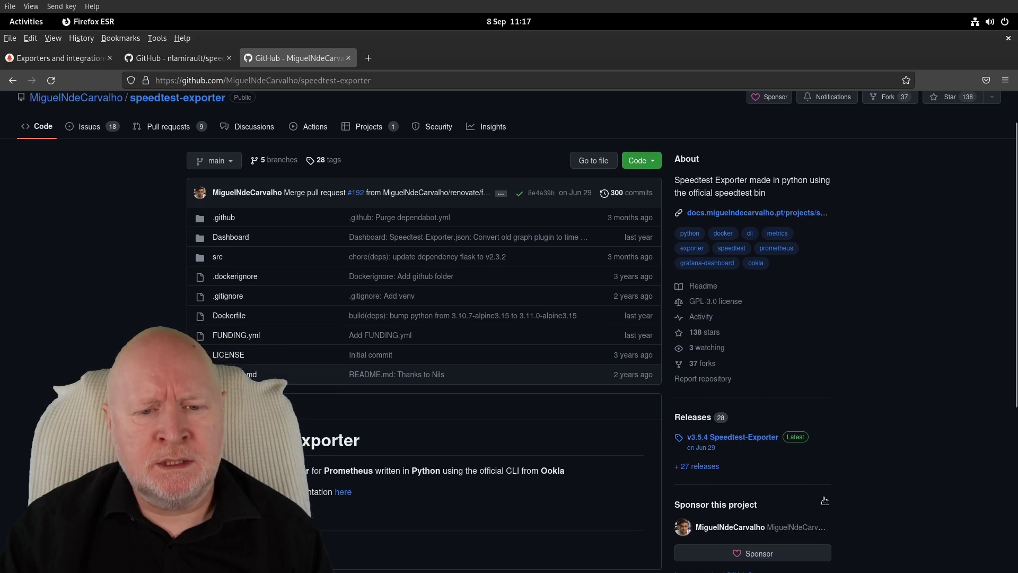
pyautogui.scroll(-10, 825, 501)
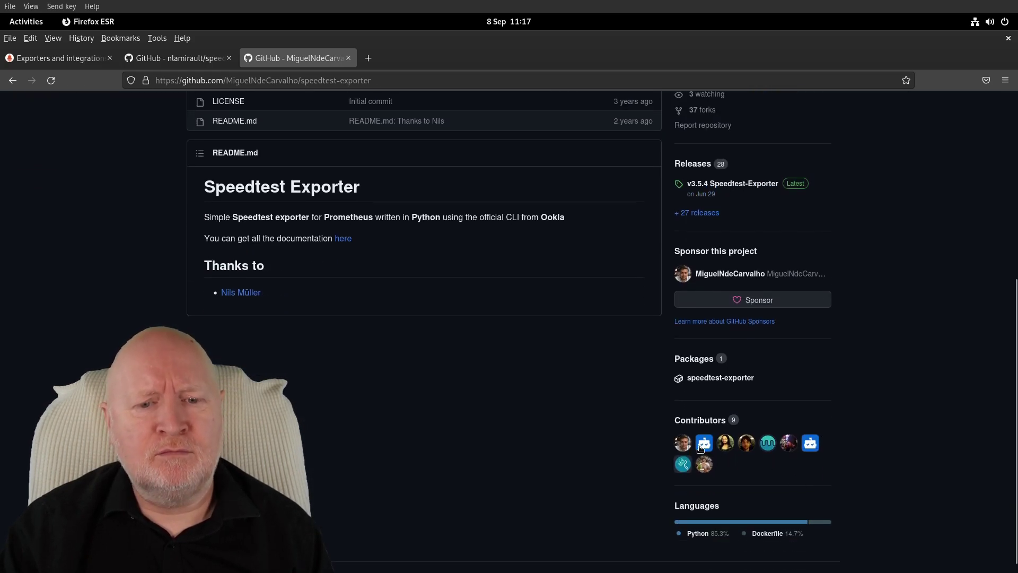
pyautogui.scroll(10, 609, 441)
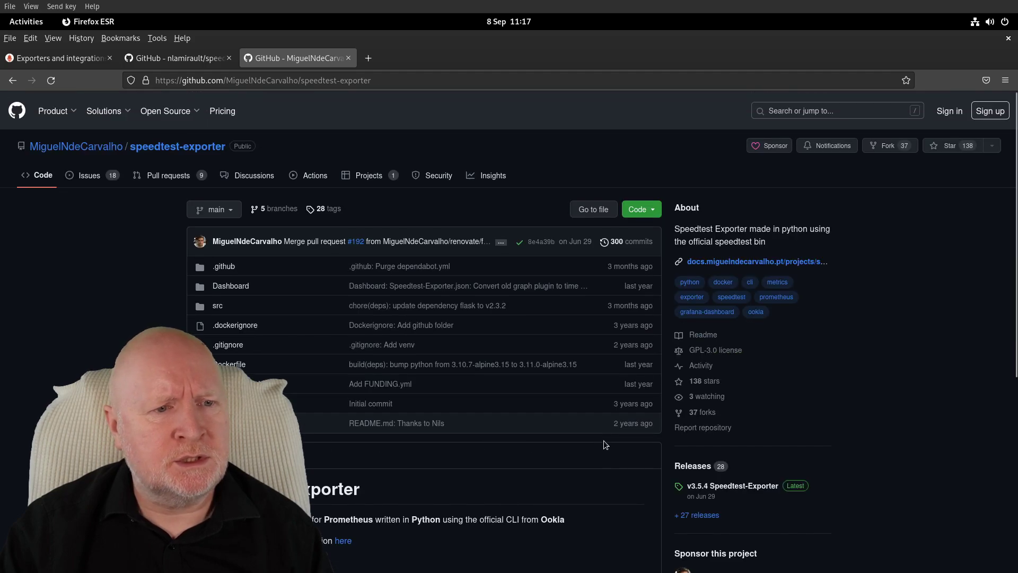
# Bring the terminal window to the front from the Activities overview.
pyautogui.rightClick(245, 181)
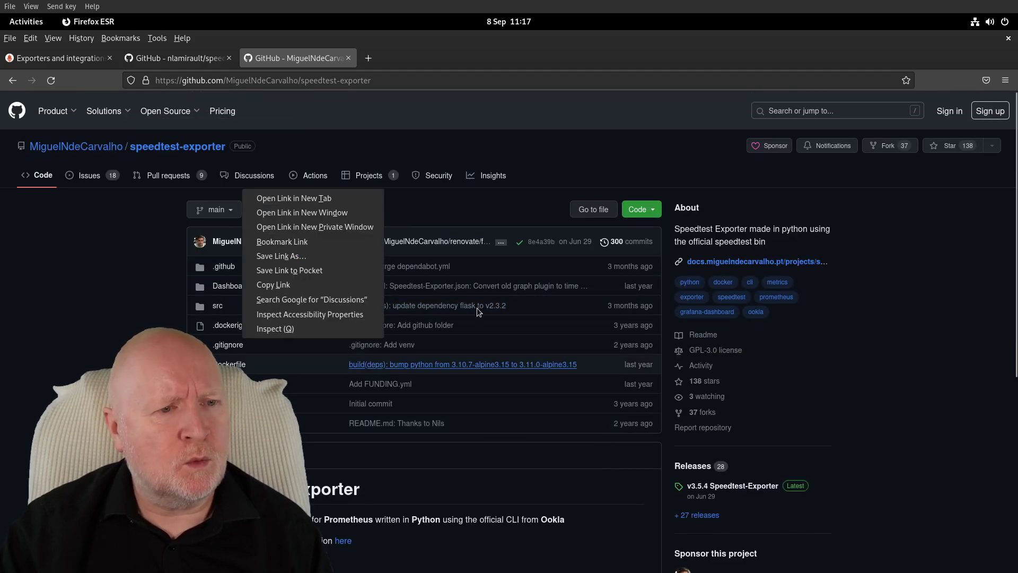
pyautogui.click(19, 24)
pyautogui.click(207, 237)
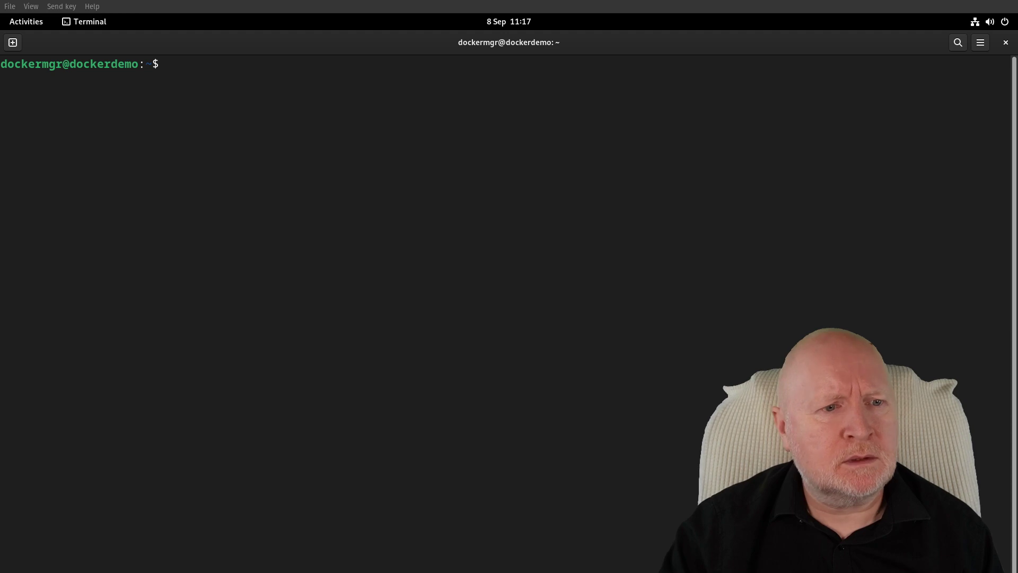
# Paste and run 'nano docker-compose.yml' to edit the compose file.
pyautogui.rightClick(379, 79)
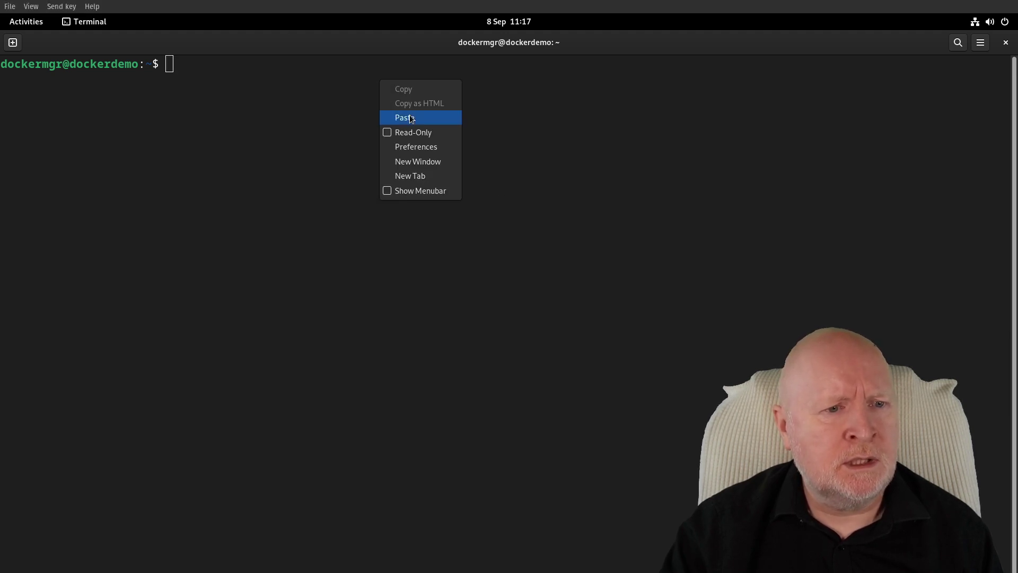
pyautogui.click(411, 116)
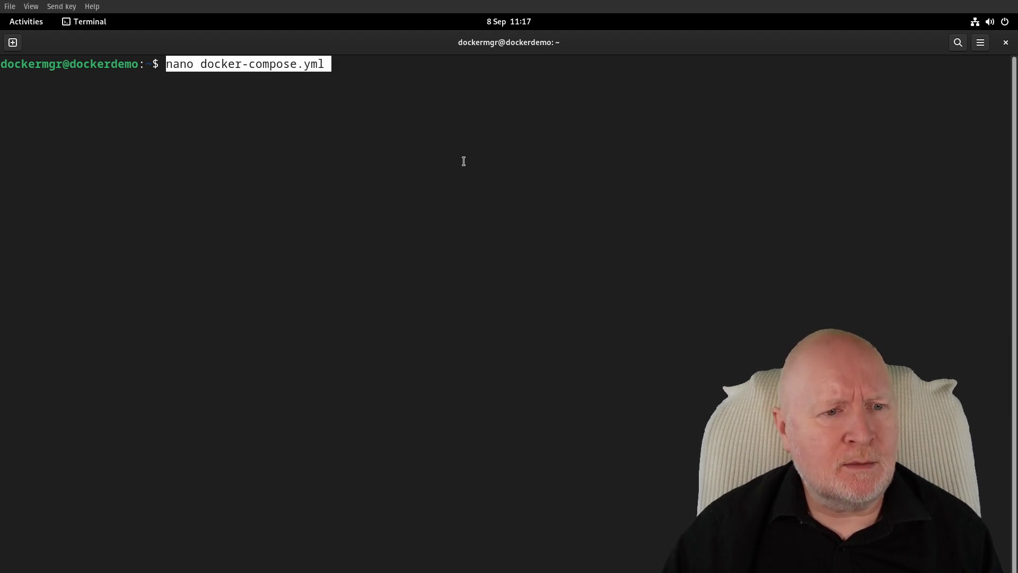
pyautogui.press('Return')
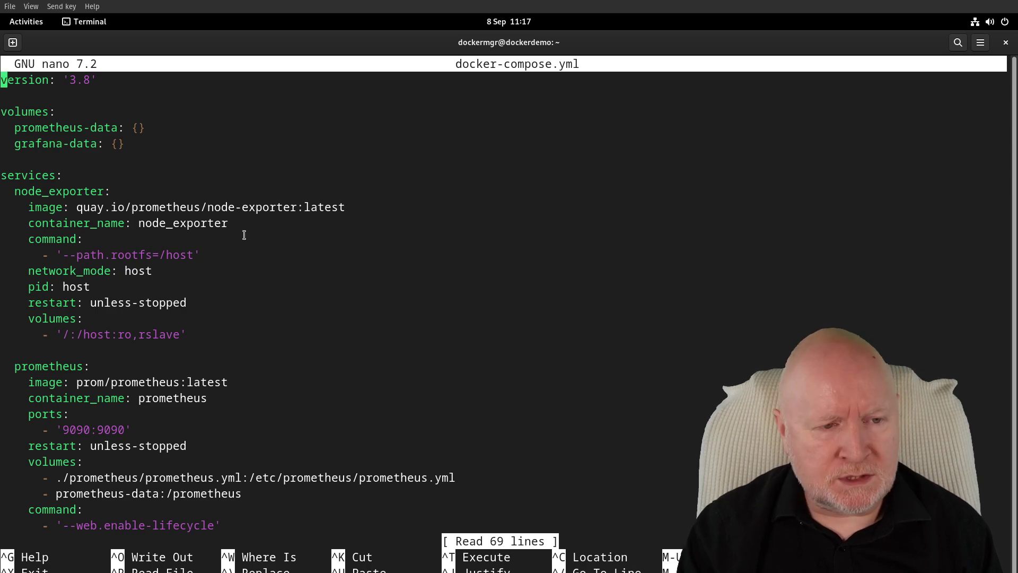
# Append the miguelndecarvalho/speedtest-exporter service on port 9798:9798 to docker-compose.yml and save.
pyautogui.hotkey('alt', '/')
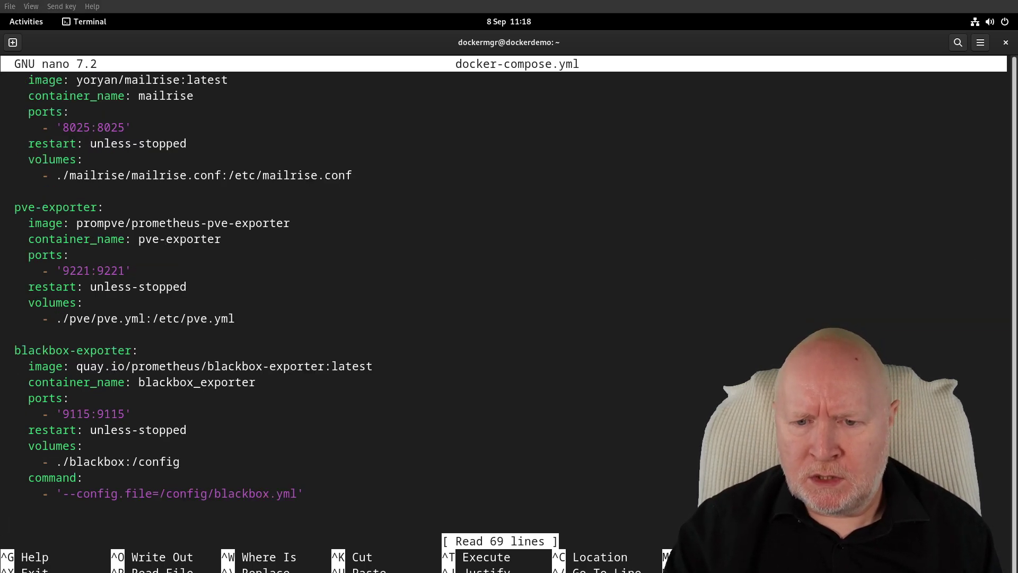
pyautogui.rightClick(654, 183)
pyautogui.click(663, 222)
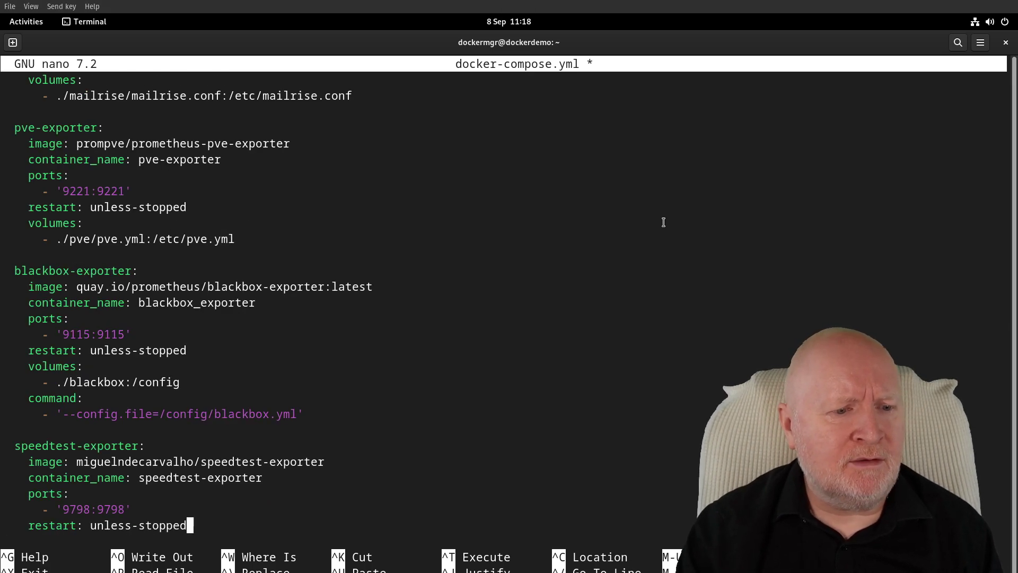
pyautogui.press('Return')
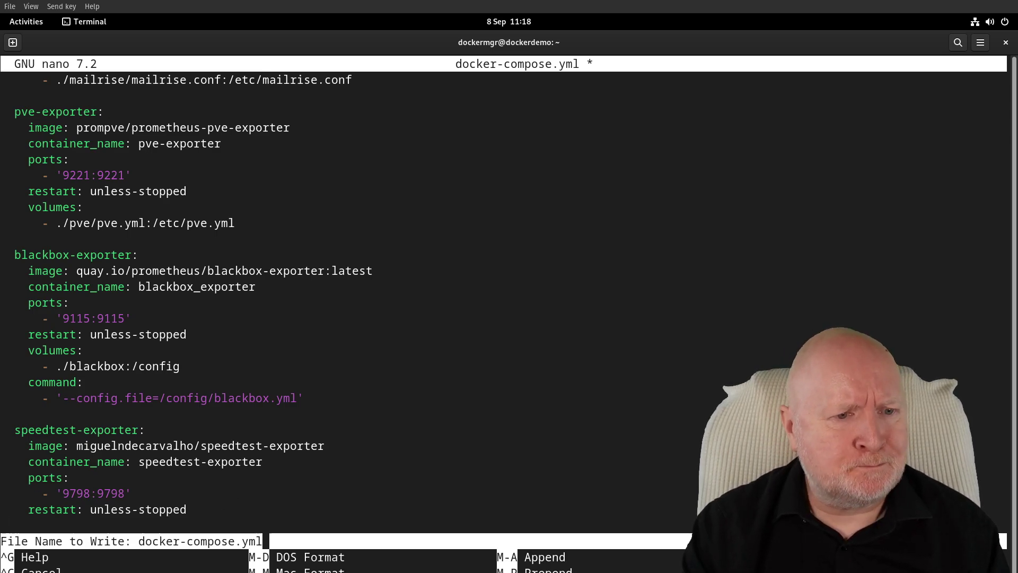
pyautogui.press('Return')
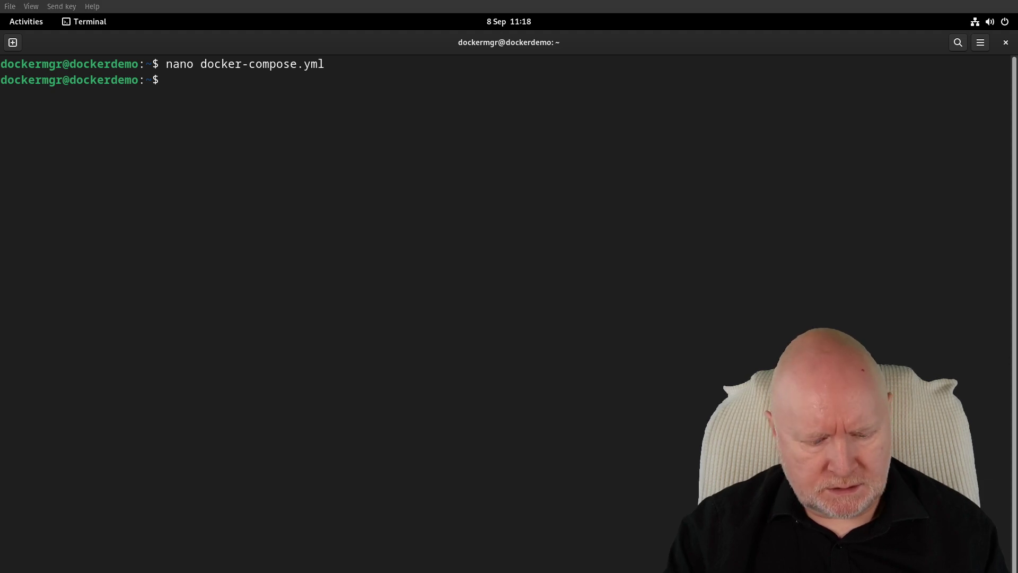
# Run 'docker compose up -d' to start the speedtest-exporter container.
pyautogui.rightClick(491, 116)
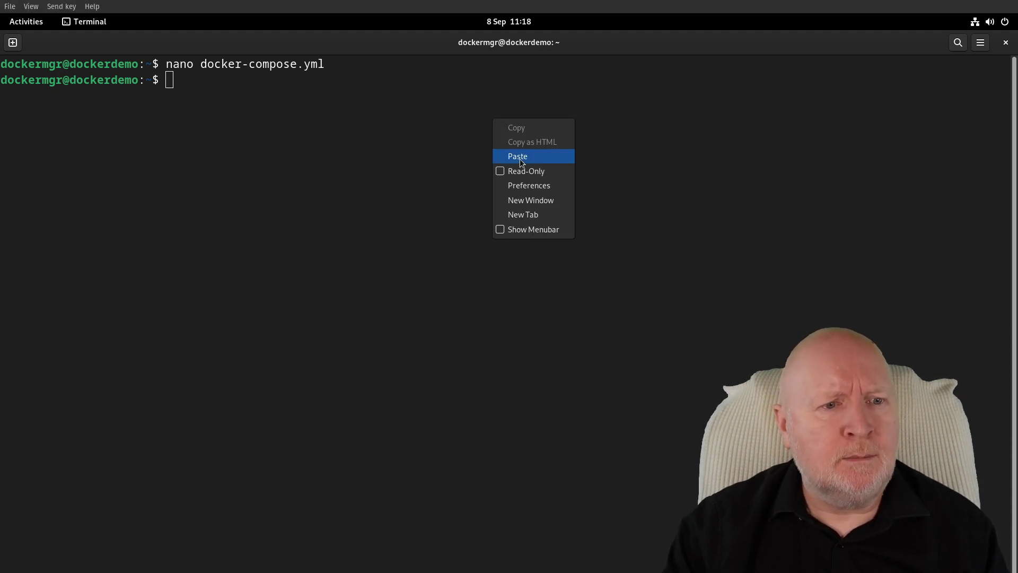
pyautogui.click(520, 158)
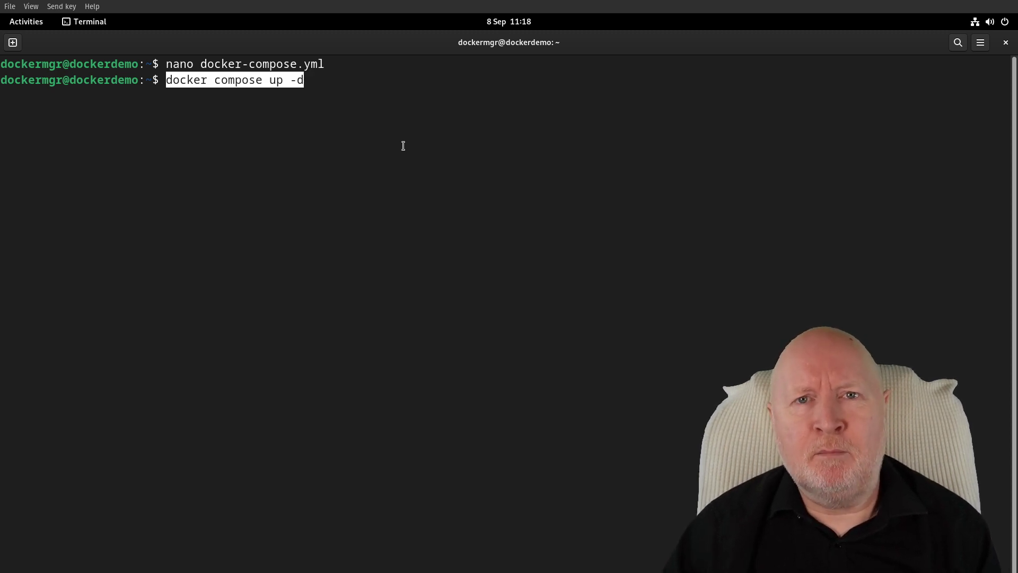
pyautogui.press('Return')
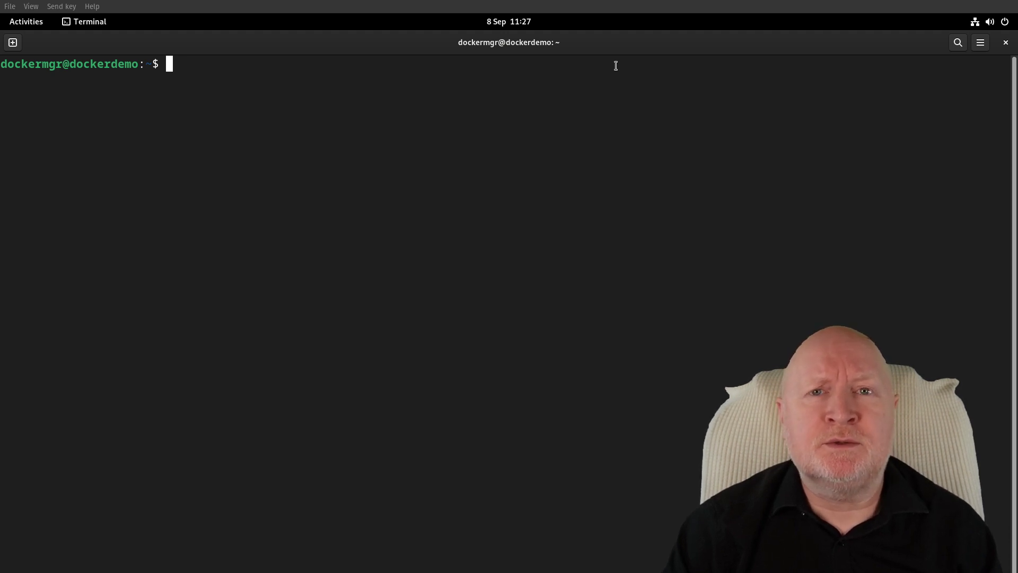
# Open prometheus/prometheus.yml in nano.
pyautogui.rightClick(524, 186)
pyautogui.click(530, 227)
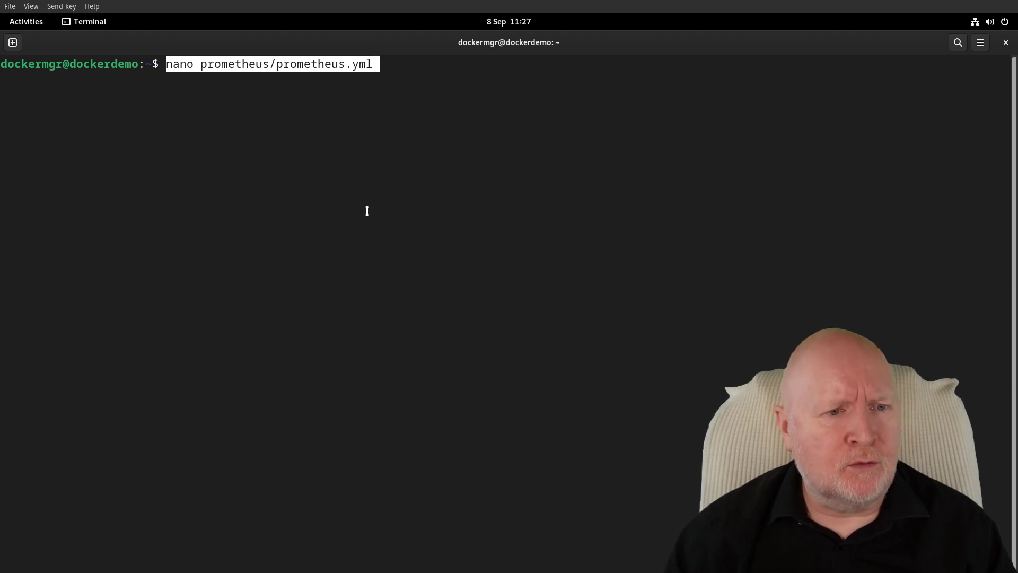
pyautogui.press('Return')
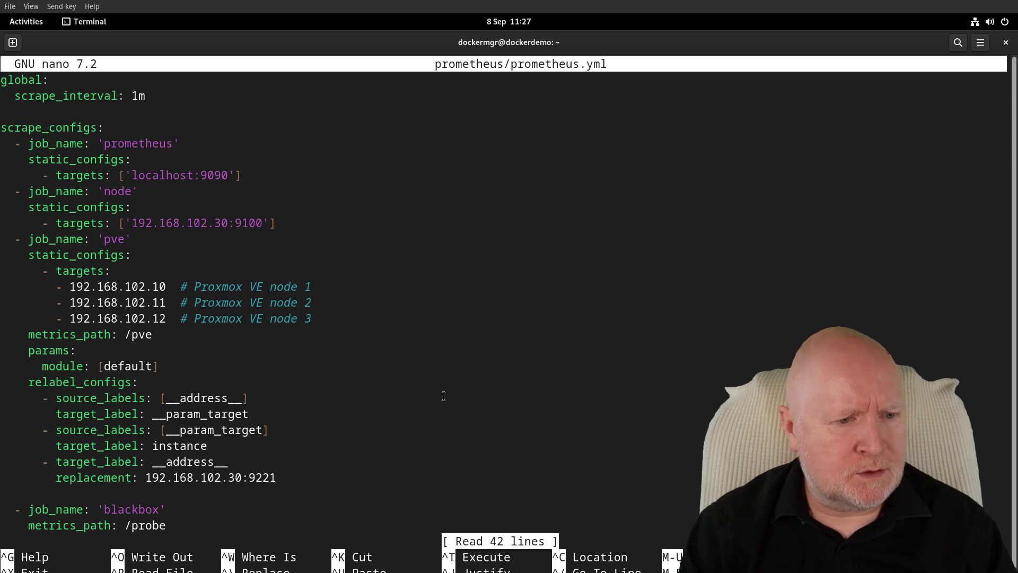
# Append a speedtest-exporter scrape job targeting 192.168.102.30:9798 at the file's end.
pyautogui.scroll(-14, 443, 396)
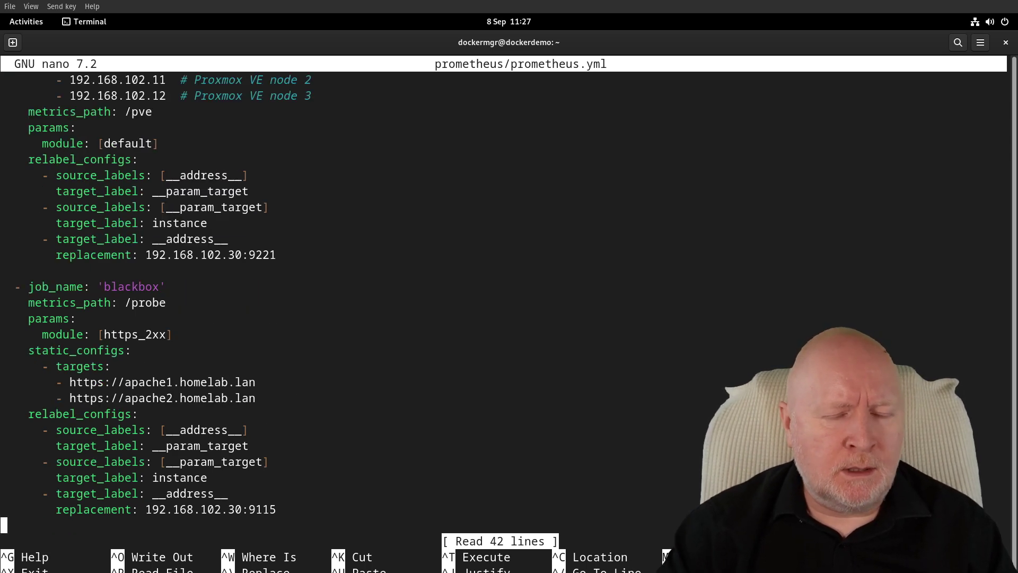
pyautogui.press('Return')
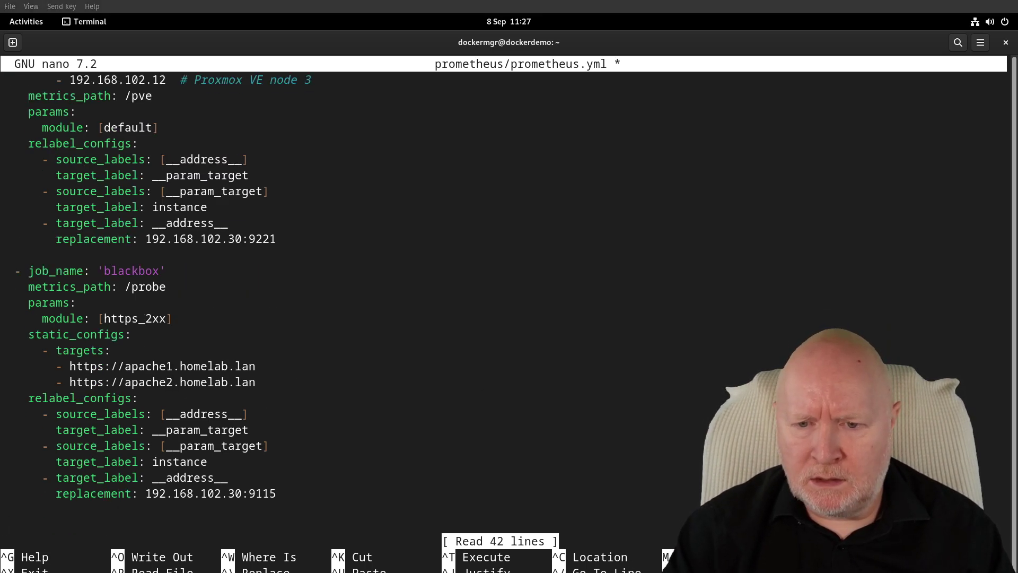
pyautogui.rightClick(608, 260)
pyautogui.click(630, 298)
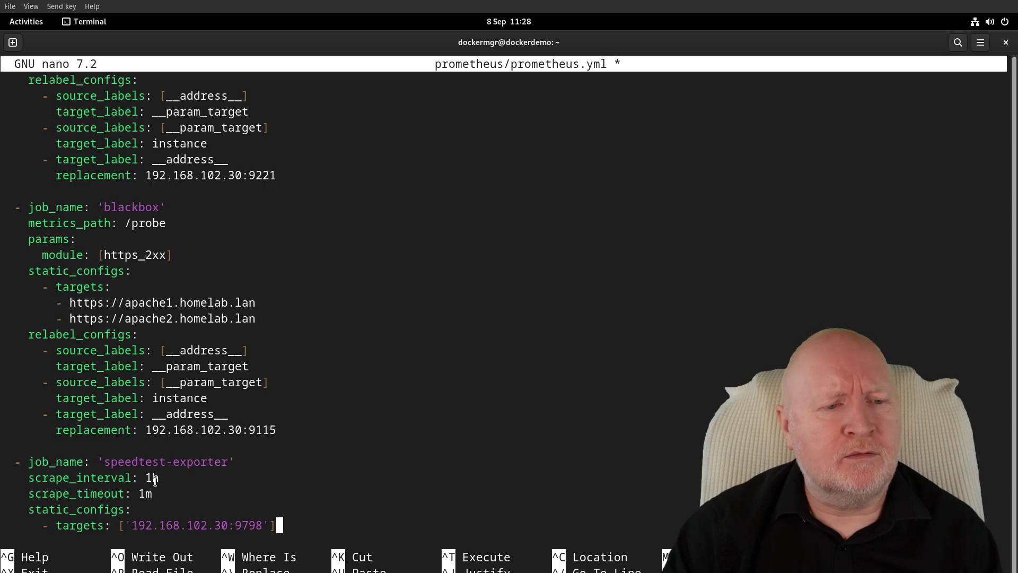
# Scroll through prometheus.yml to check the speedtest-exporter job (1h interval, 1m timeout).
pyautogui.scroll(16, 154, 480)
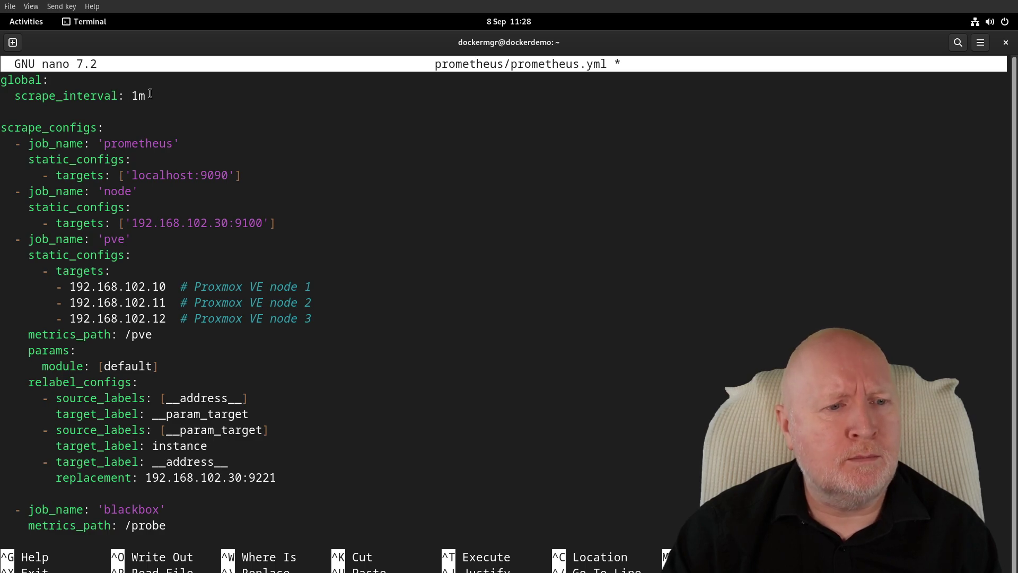
pyautogui.scroll(-16, 481, 312)
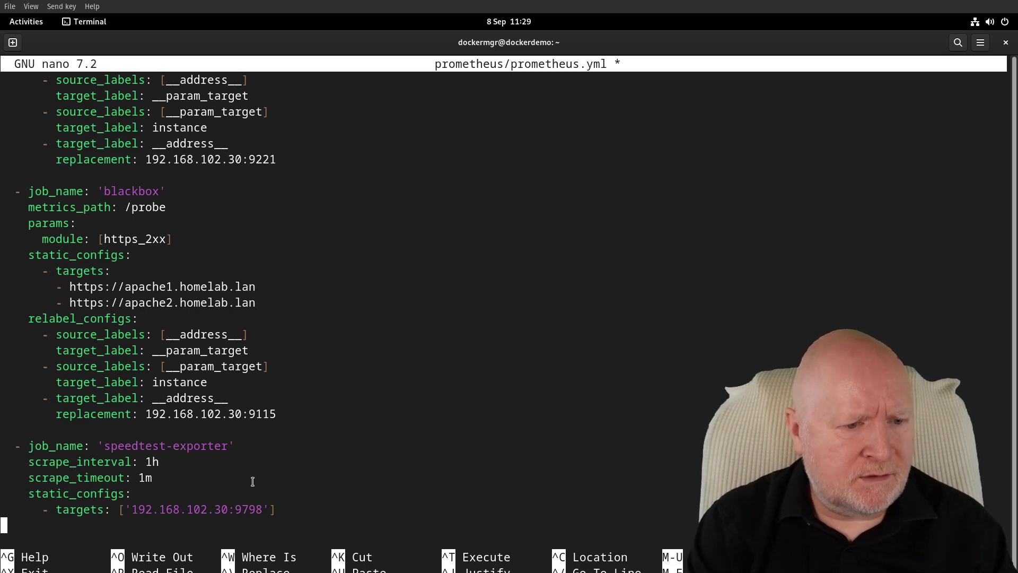
# Save prometheus.yml and exit nano.
pyautogui.hotkey('ctrl', 'o')
pyautogui.press('Return')
pyautogui.hotkey('ctrl', 'x')
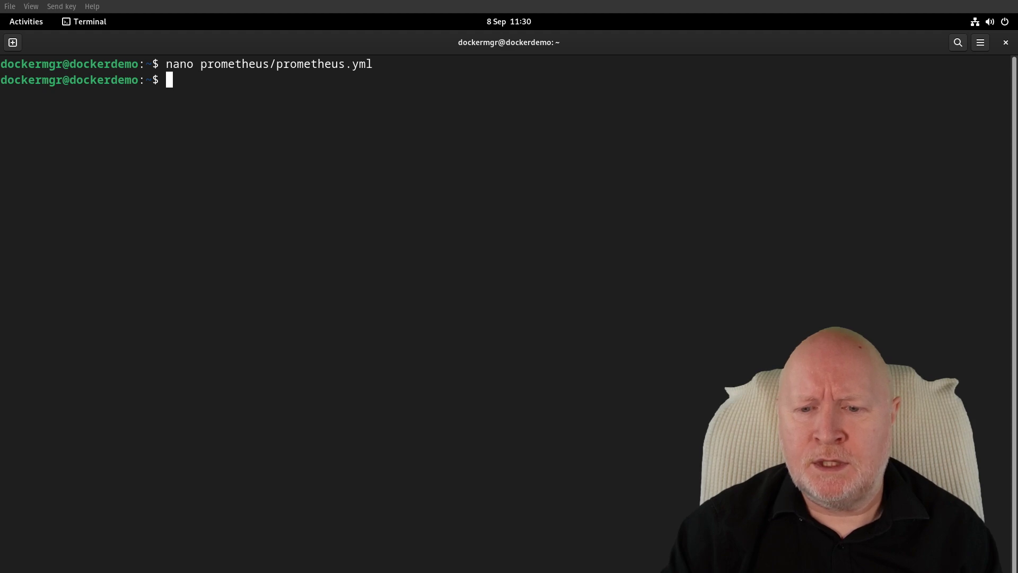
# Reload Prometheus with 'curl -X POST localhost:9090/-/reload'.
pyautogui.rightClick(446, 186)
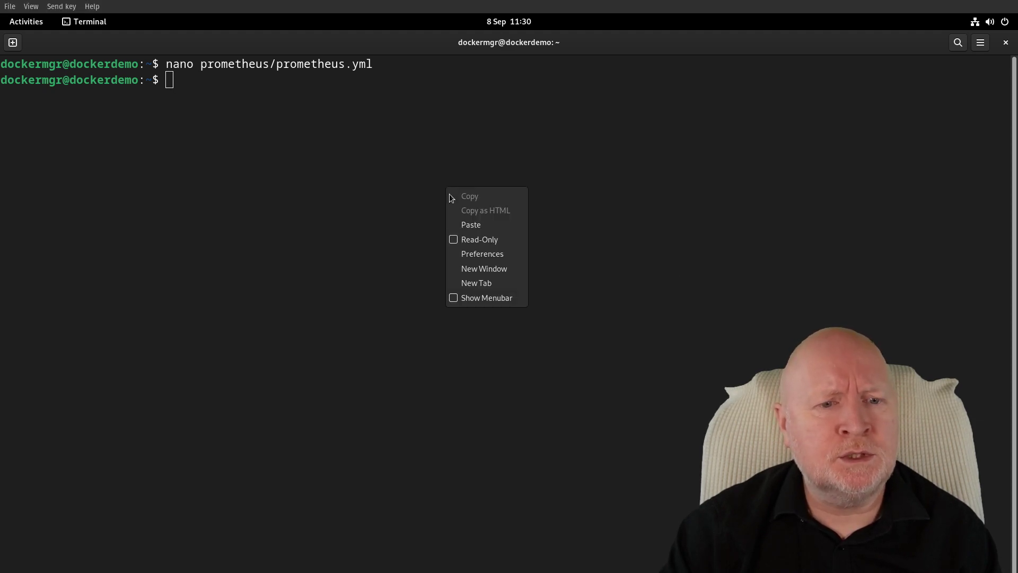
pyautogui.click(456, 222)
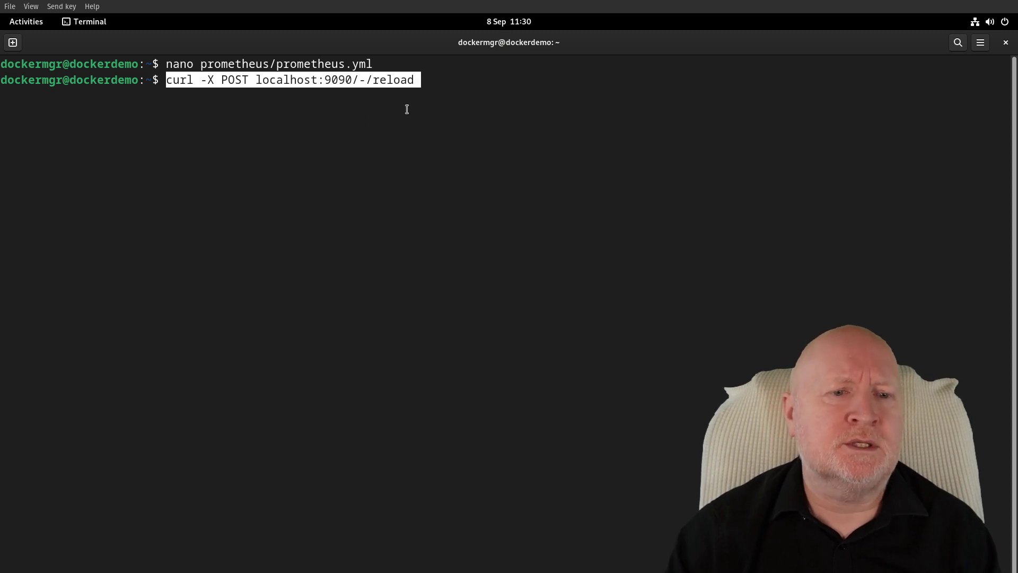
pyautogui.press('Return')
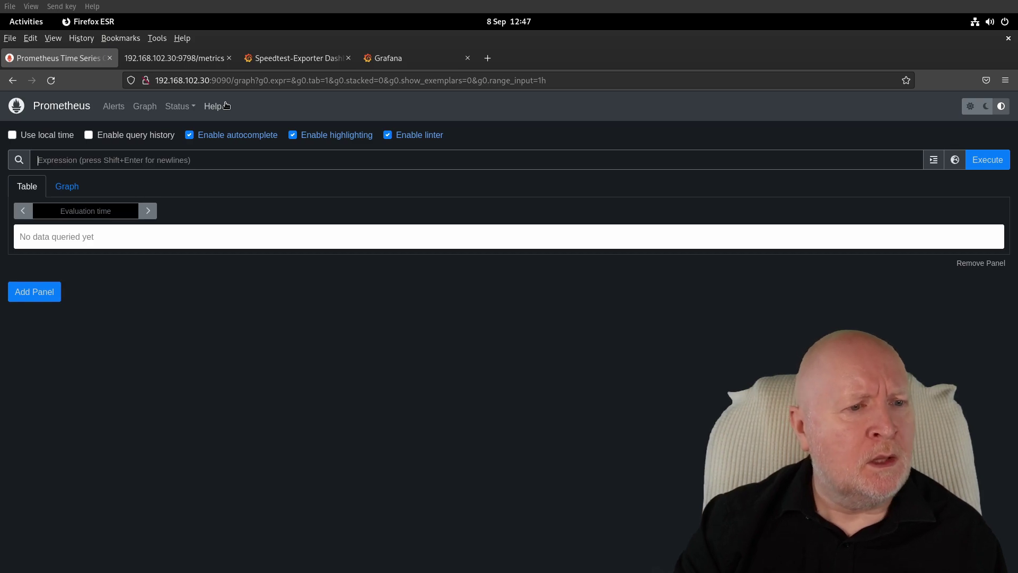
# Confirm speedtest-exporter is up in Status > Targets, then view its 9798/metrics output.
pyautogui.click(182, 107)
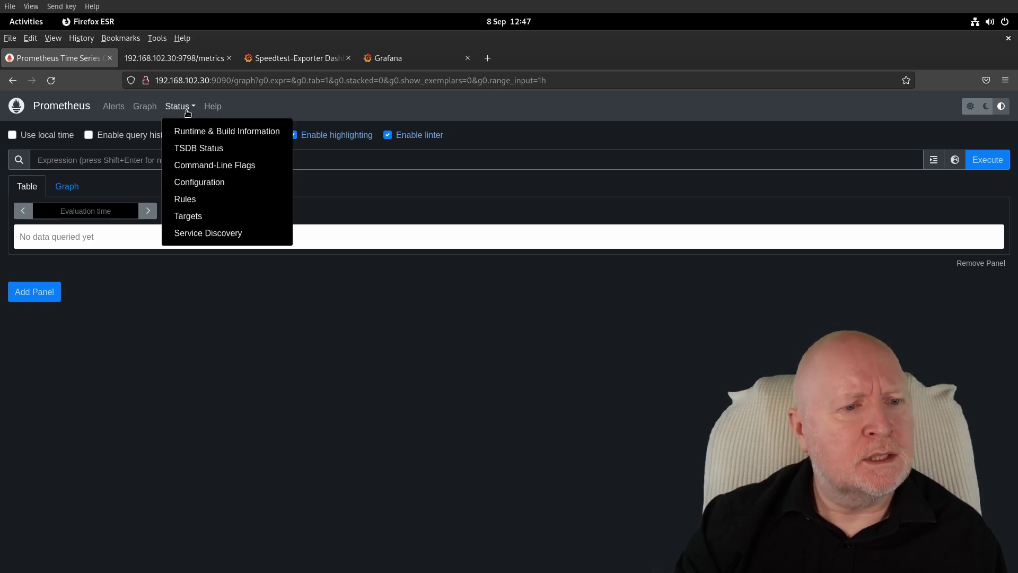
pyautogui.click(205, 216)
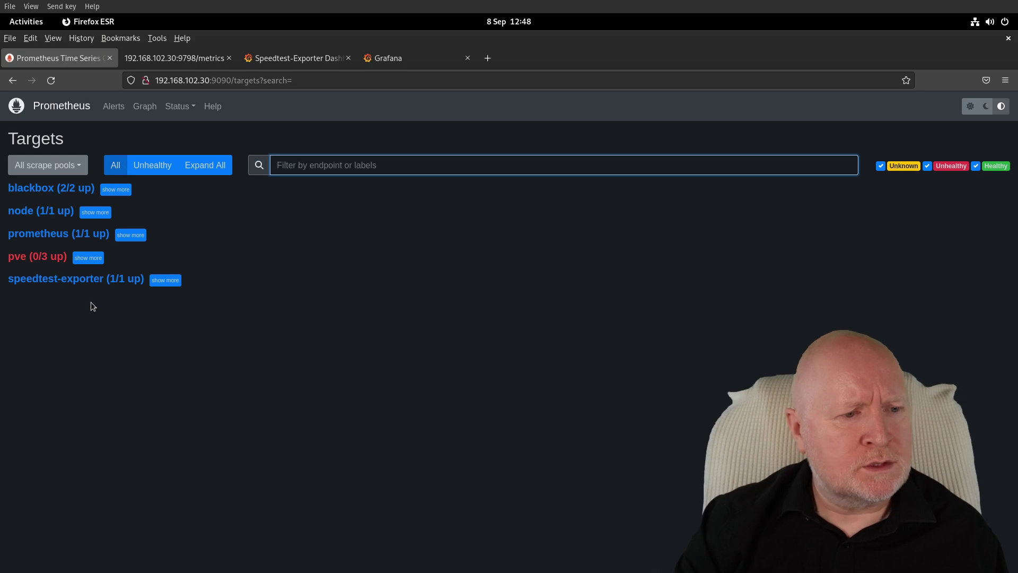
pyautogui.click(165, 280)
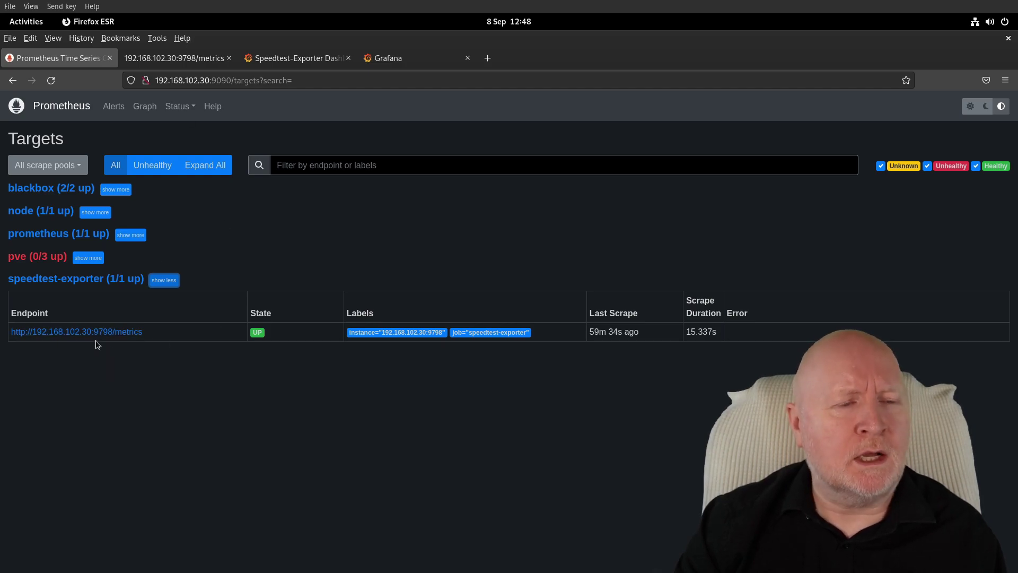
pyautogui.click(182, 63)
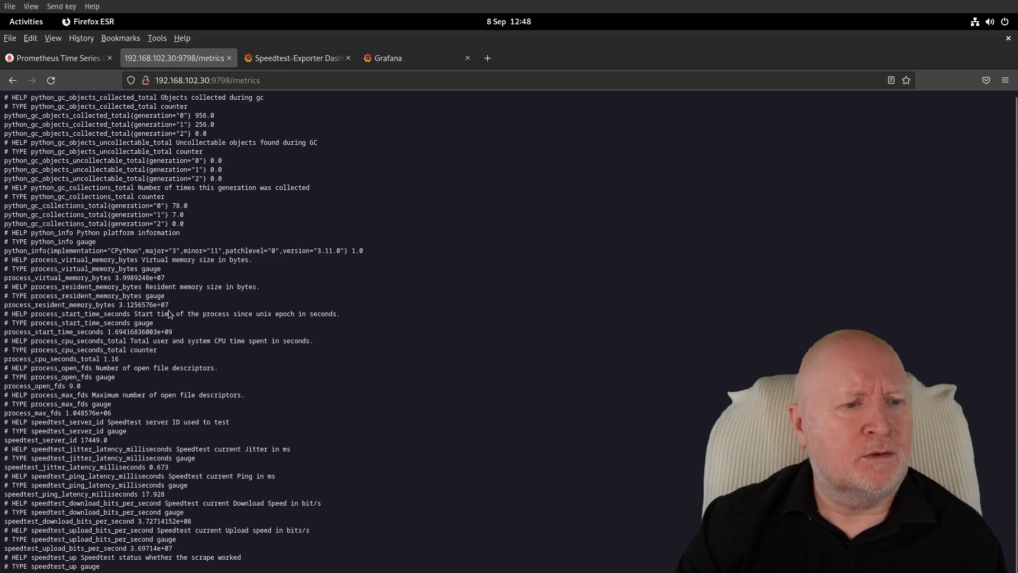
# Return to the Prometheus targets tab in Firefox.
pyautogui.click(72, 62)
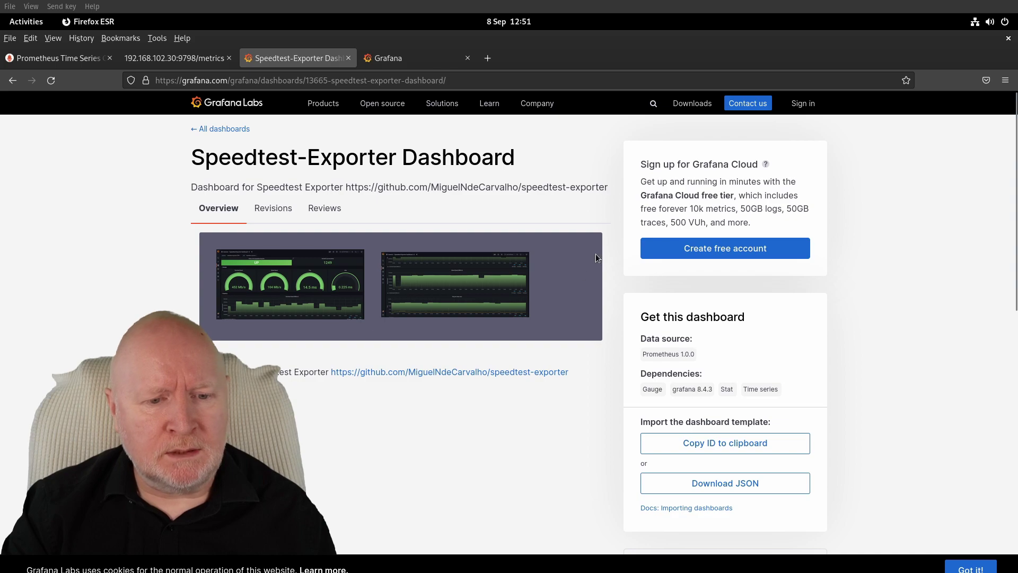
# Copy the Speedtest-Exporter dashboard ID 13665 and return to the local Grafana tab.
pyautogui.click(742, 443)
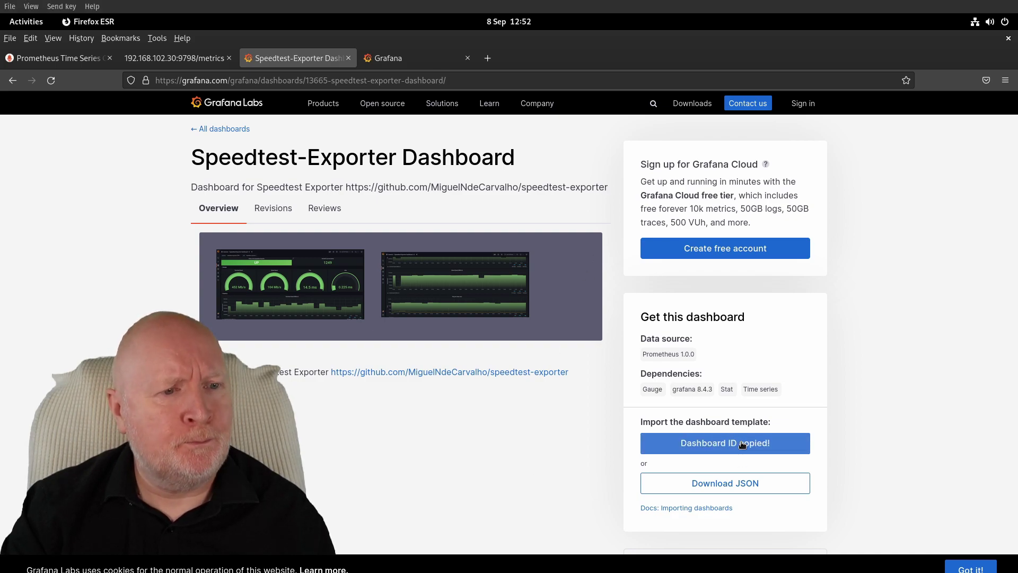
pyautogui.click(409, 66)
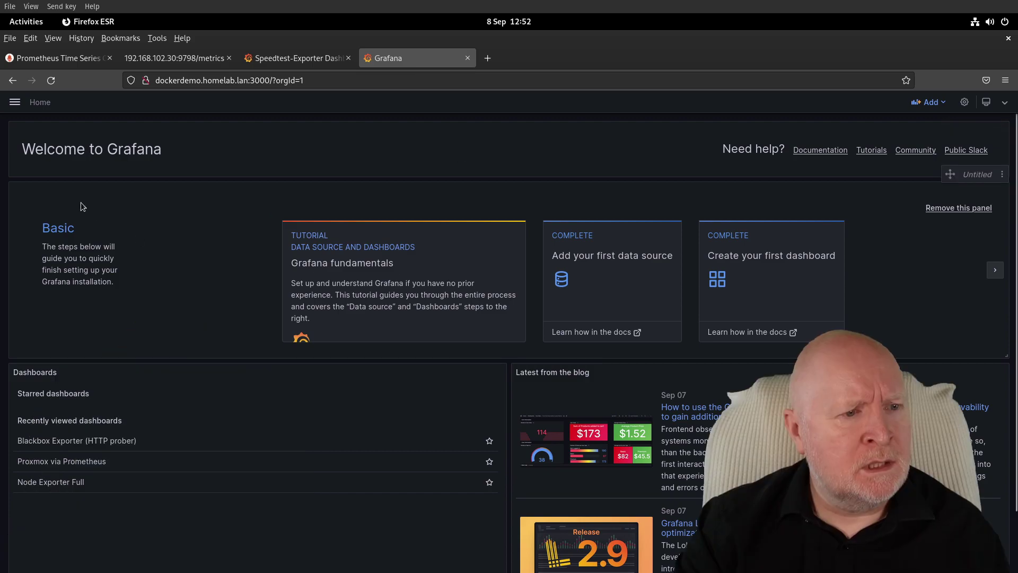
# Go to Dashboards > New > Import in the local Grafana.
pyautogui.click(14, 103)
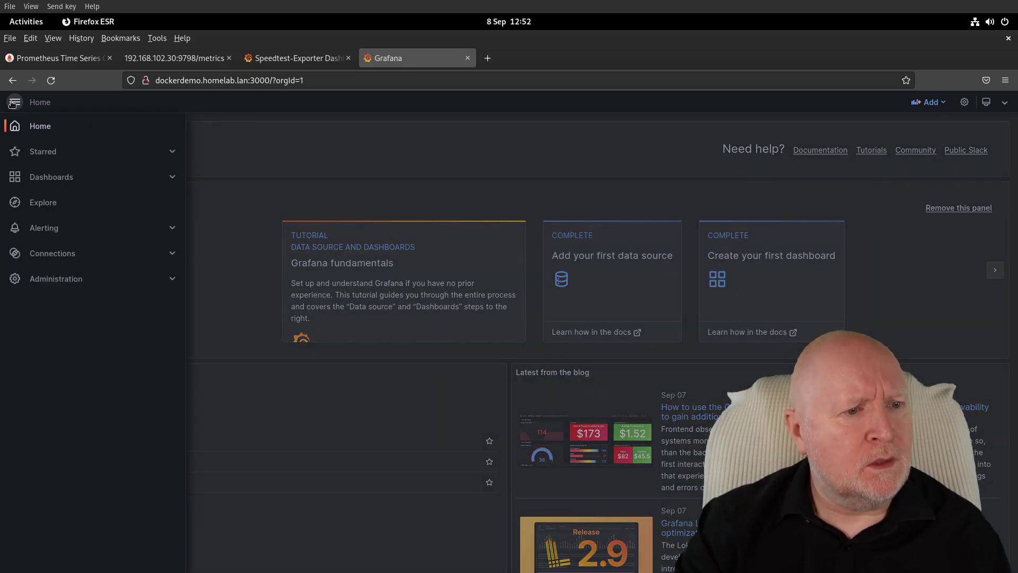
pyautogui.click(62, 177)
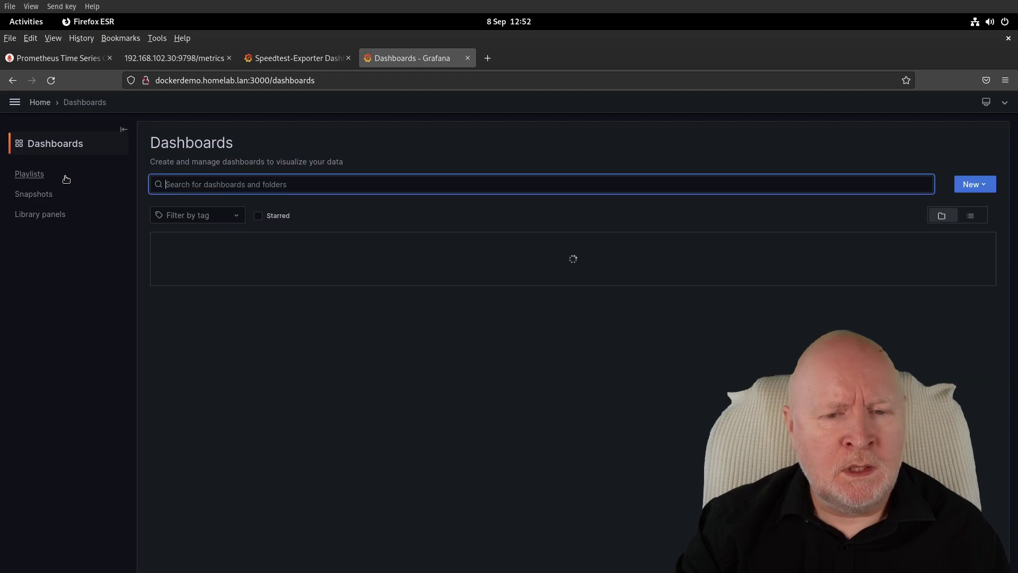
pyautogui.click(986, 185)
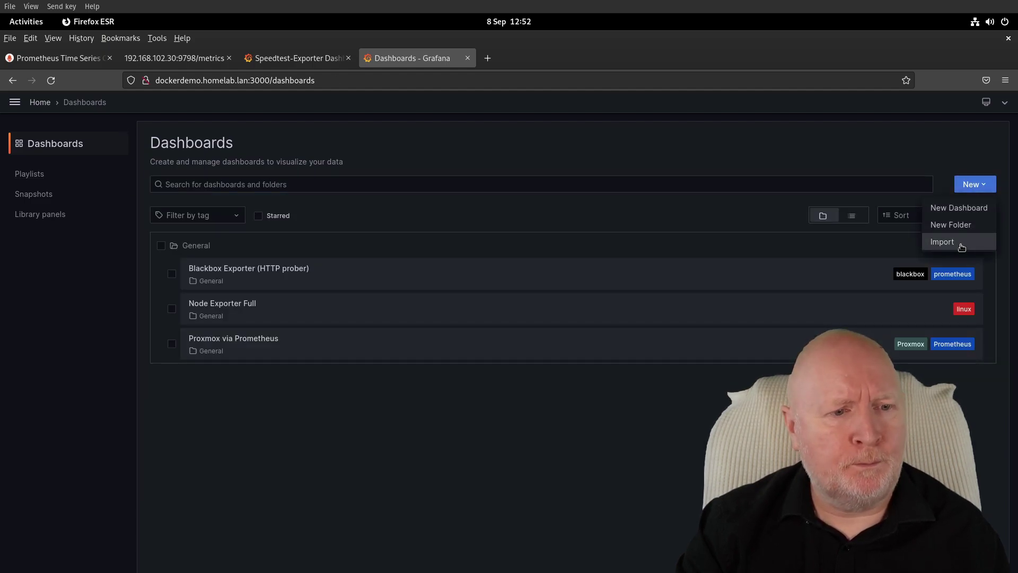
pyautogui.click(961, 245)
# Load dashboard 13665 from grafana.com and import it using the default Prometheus data source.
pyautogui.click(371, 285)
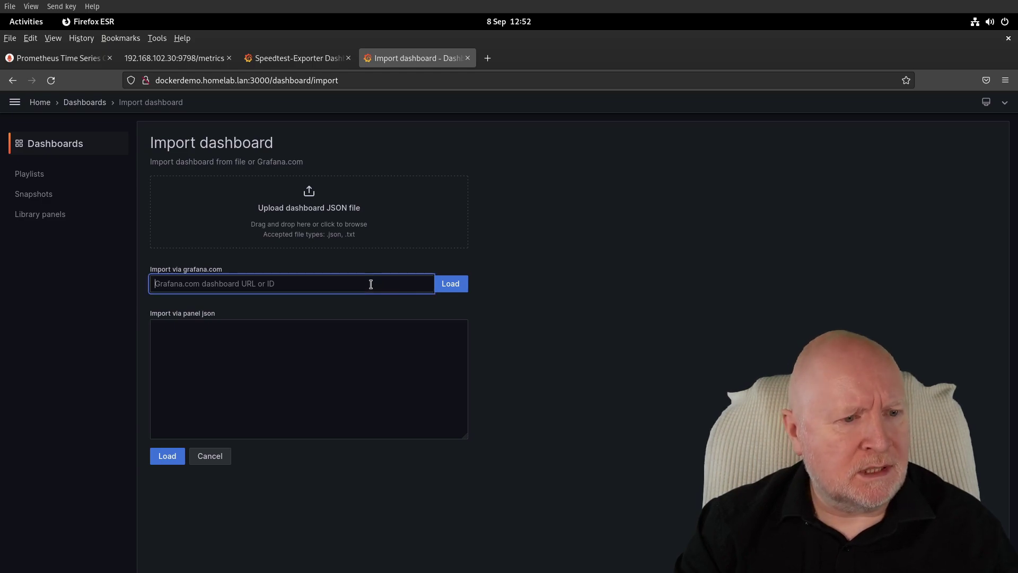
pyautogui.write('13665')
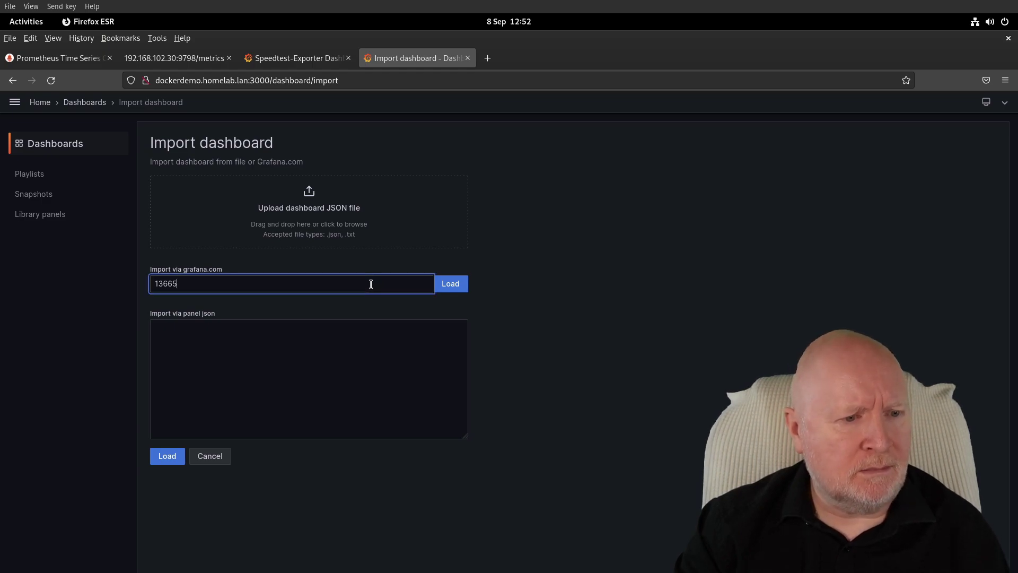
pyautogui.click(457, 287)
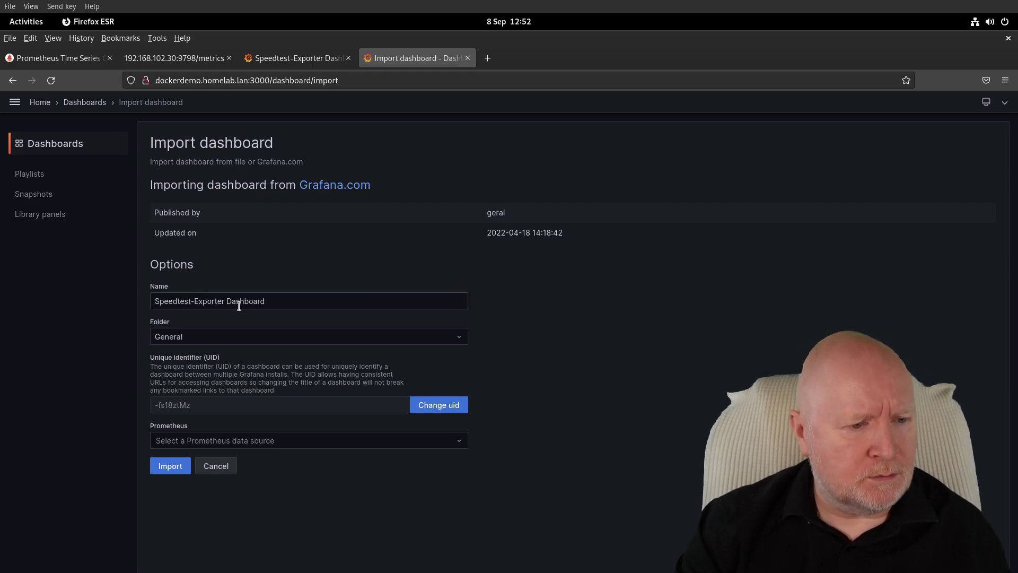
pyautogui.click(213, 440)
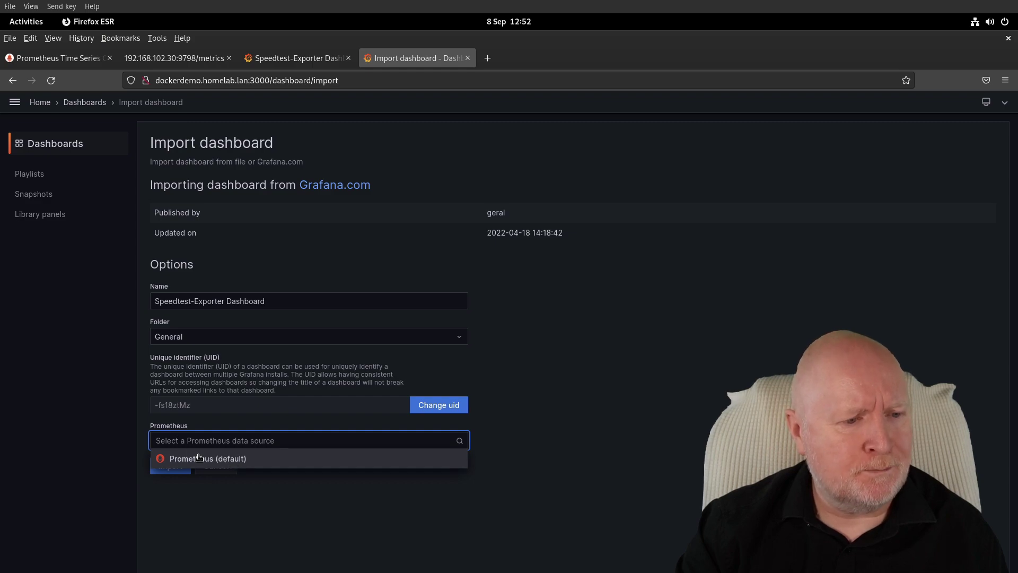
pyautogui.click(198, 458)
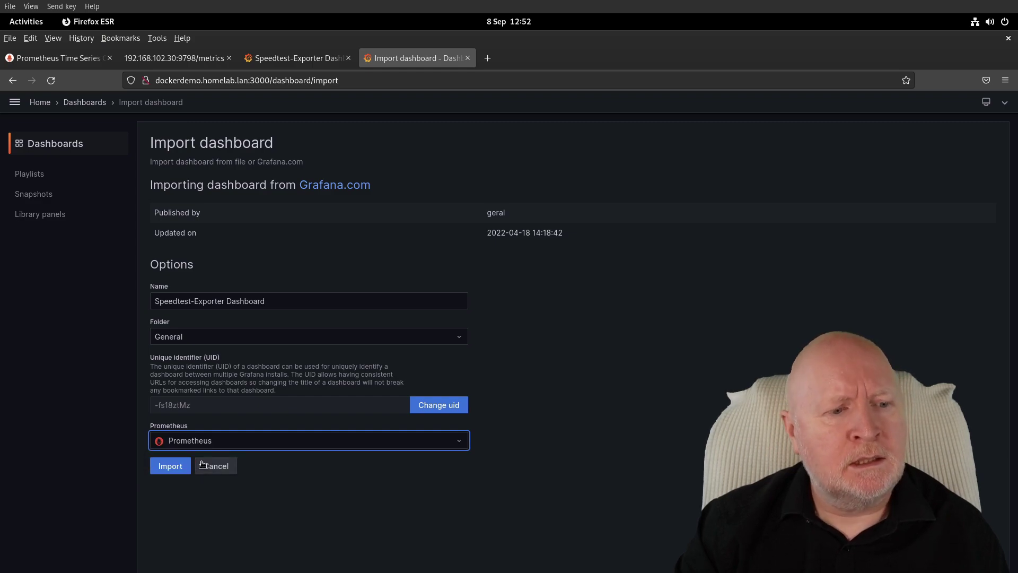
pyautogui.click(170, 466)
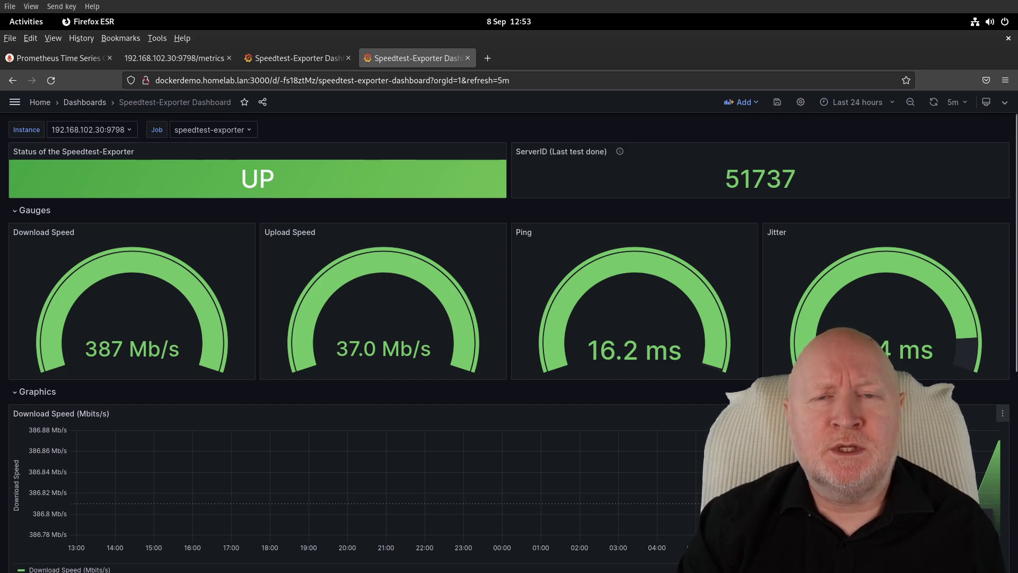
pyautogui.scroll(-3, 509, 339)
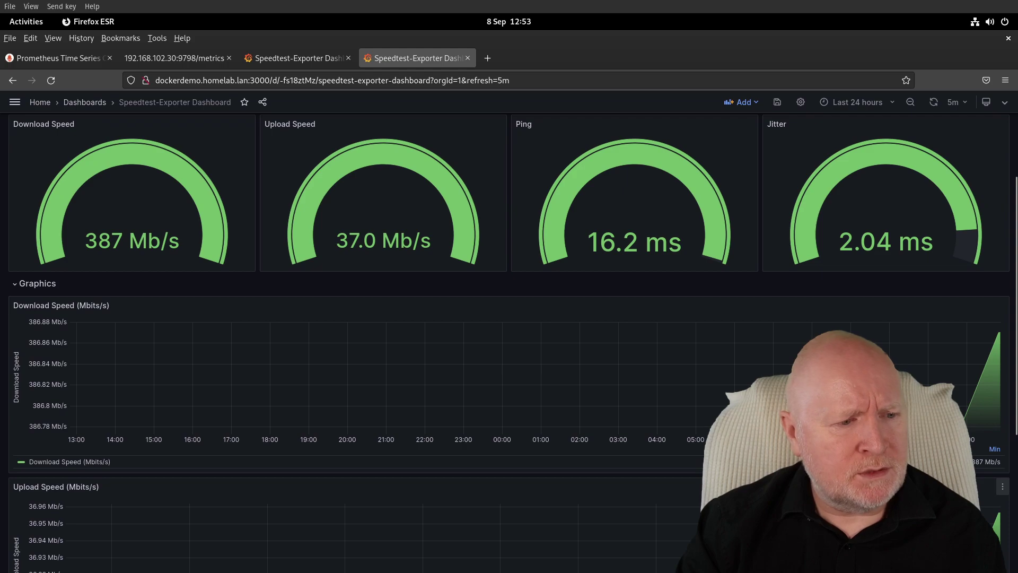
pyautogui.scroll(-2, 509, 340)
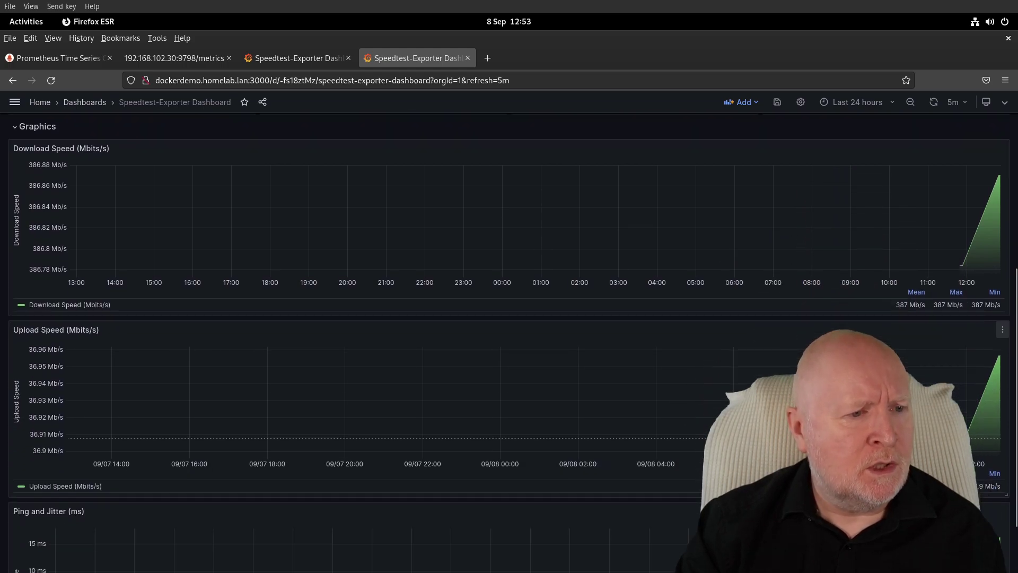
pyautogui.scroll(3, 509, 340)
pyautogui.scroll(-1, 509, 339)
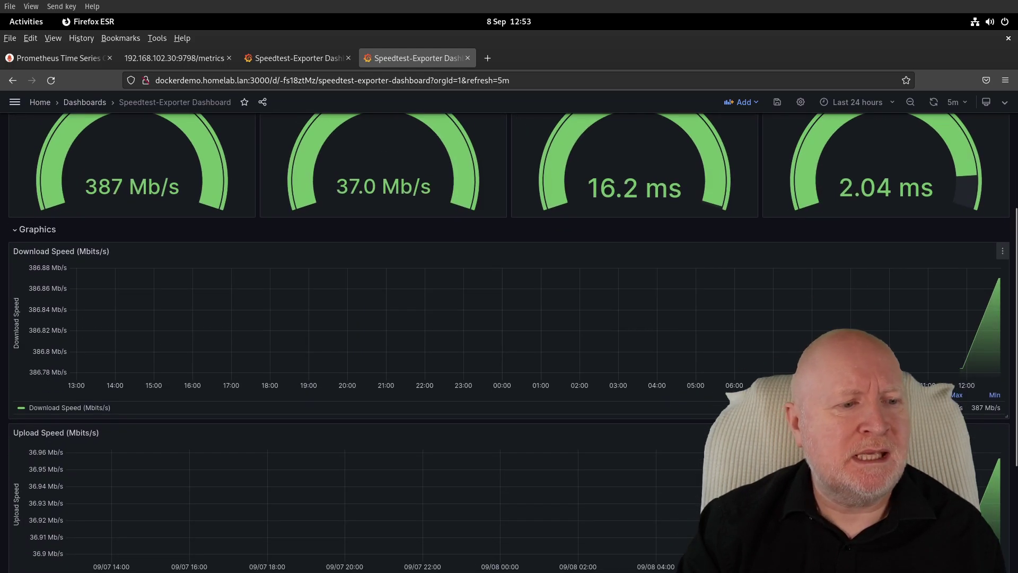
pyautogui.scroll(-4, 626, 387)
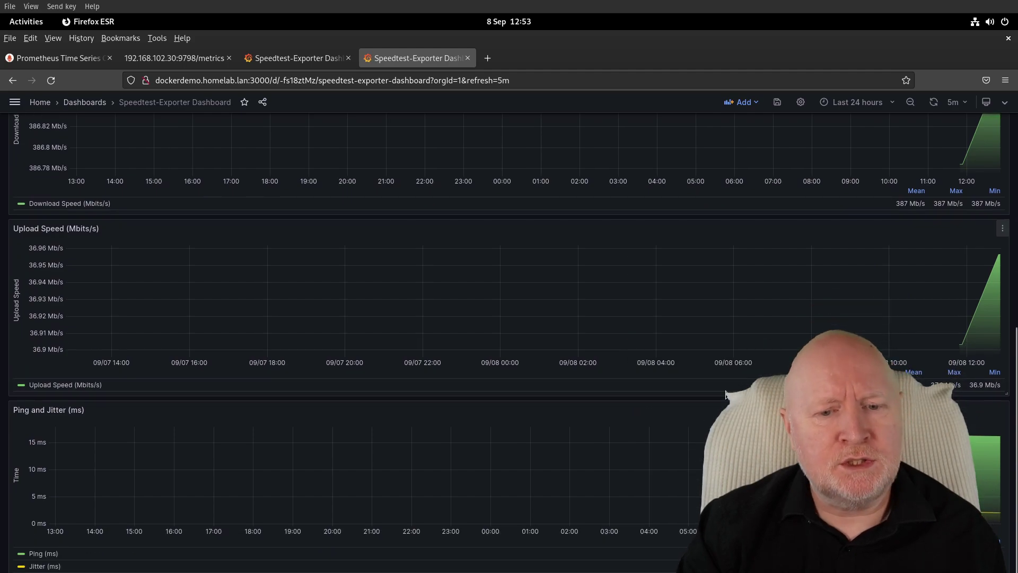
pyautogui.scroll(5, 726, 394)
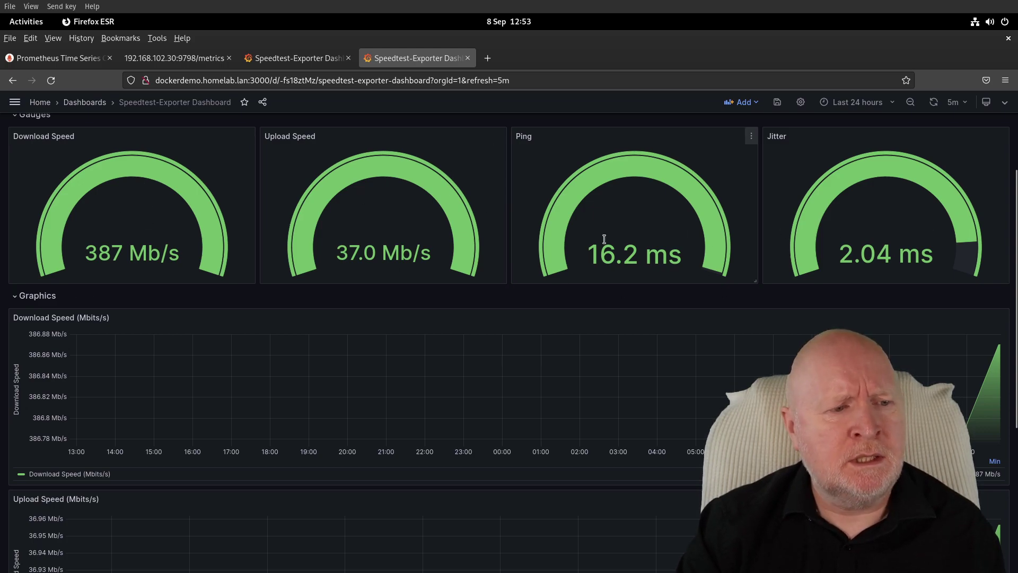
pyautogui.scroll(-2, 743, 355)
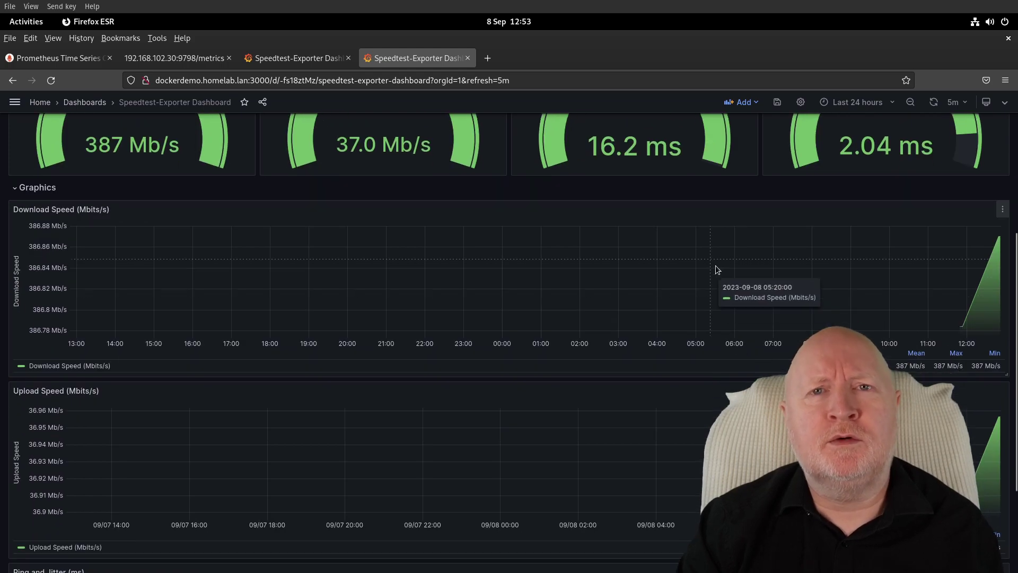